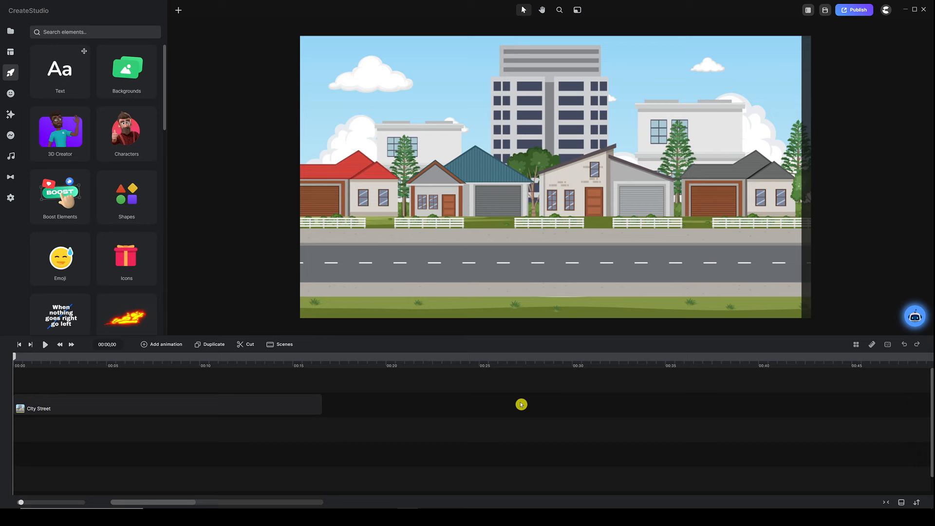
Duplicate the City Street background layer.
{"action": "key", "text": "alt+Tab"}
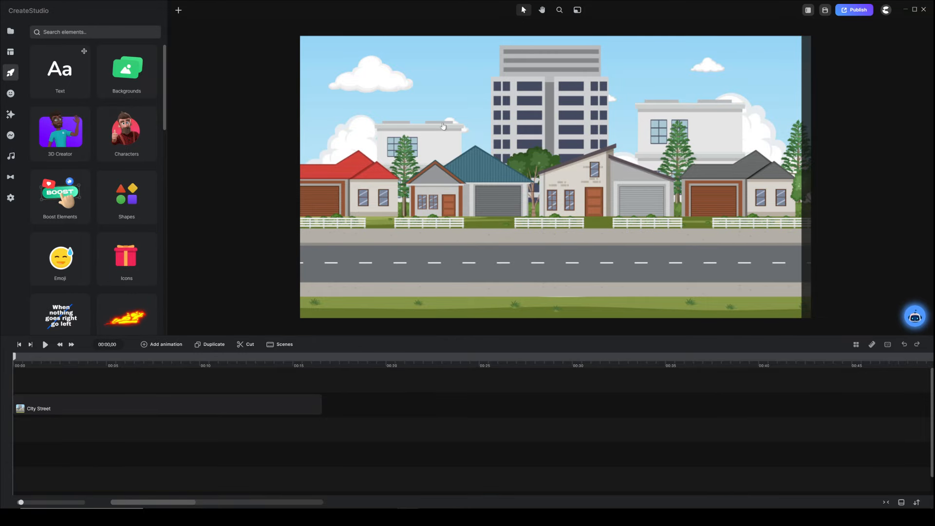
{"action": "left_click", "coordinate": [445, 125]}
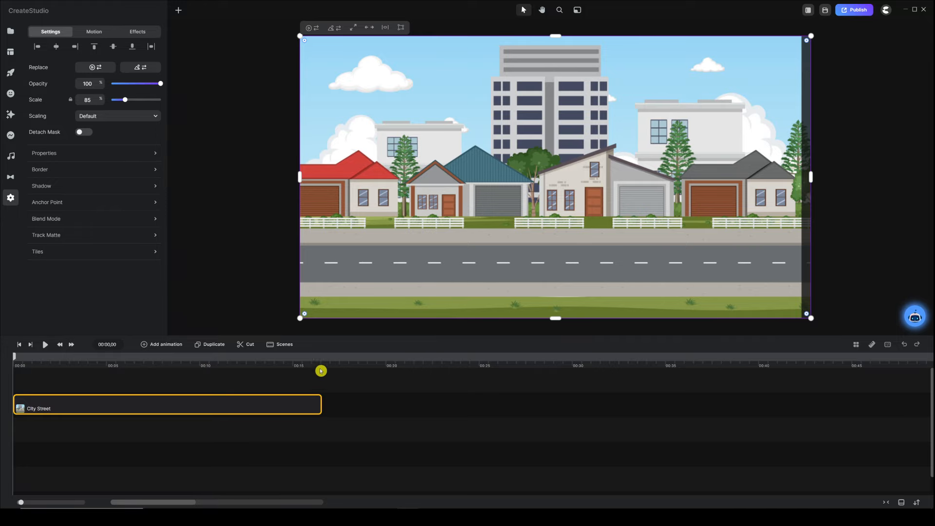
{"action": "left_click_drag", "start_coordinate": [332, 365], "coordinate": [302, 365]}
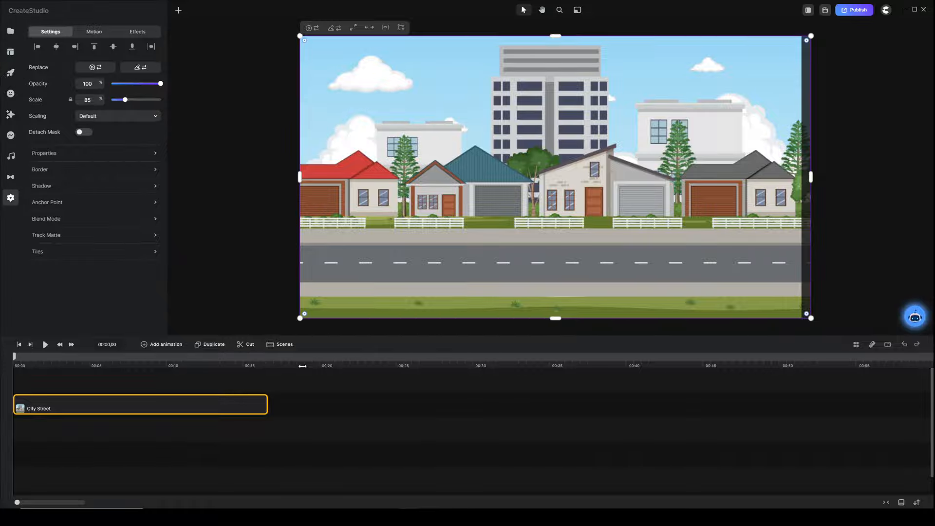
{"action": "key", "text": "ctrl+d"}
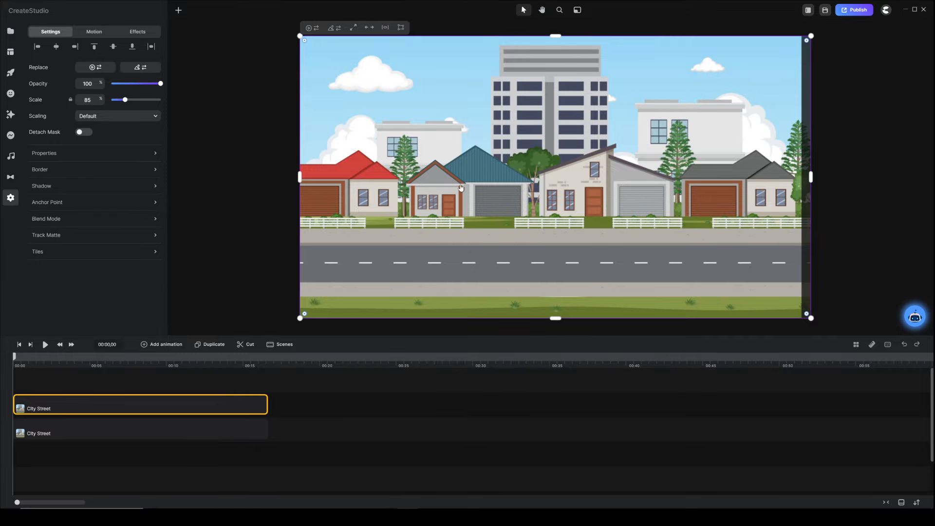
Set Canvas Mode to Show and place the City Street copy flush against the original's left edge, at about X -1938 px.
{"action": "left_click", "coordinate": [259, 186]}
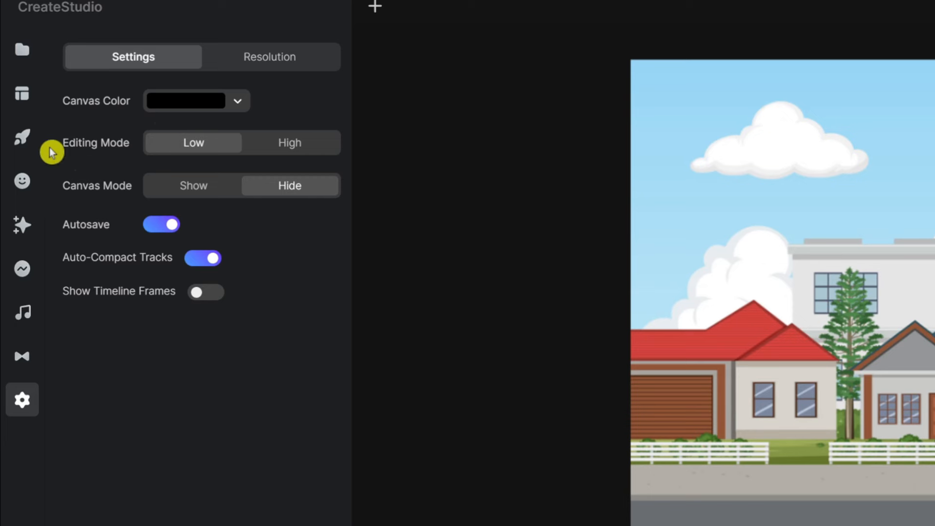
{"action": "left_click", "coordinate": [185, 188]}
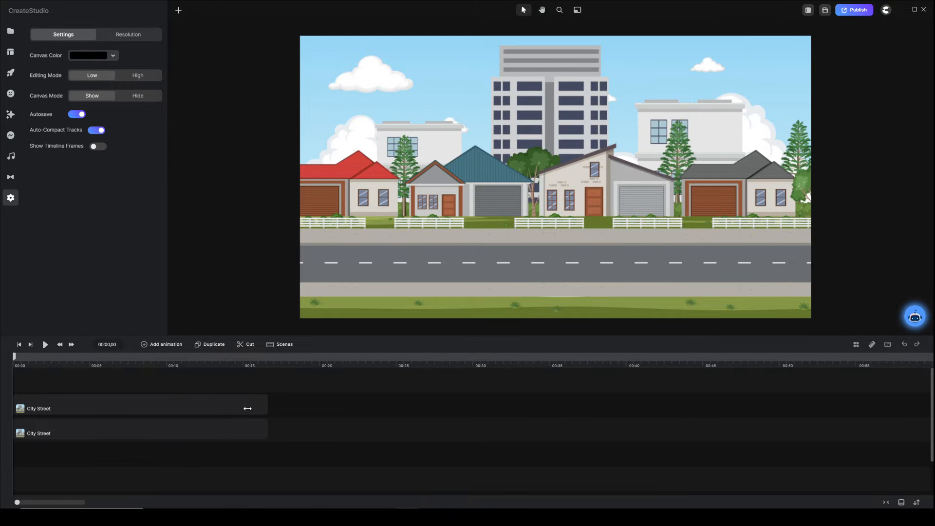
{"action": "scroll", "coordinate": [320, 227], "scroll_direction": "down", "scroll_amount": 3}
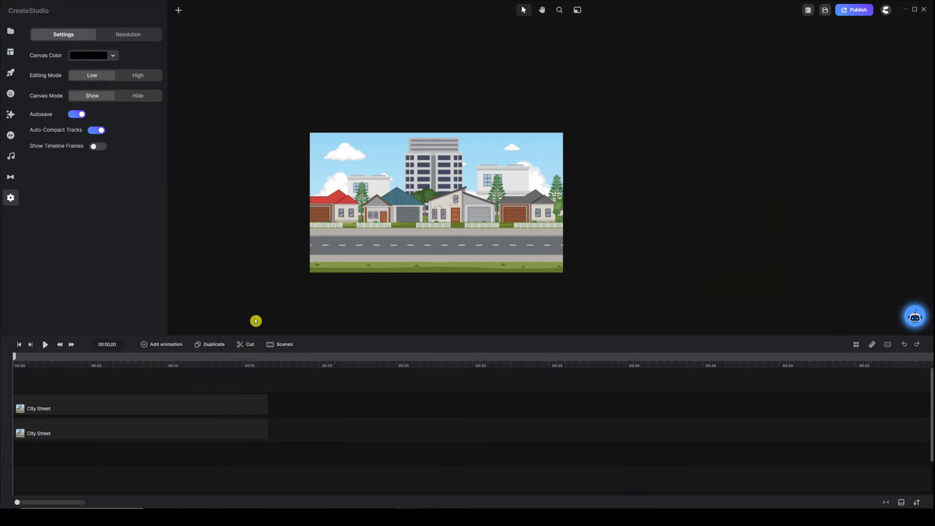
{"action": "left_click", "coordinate": [443, 197]}
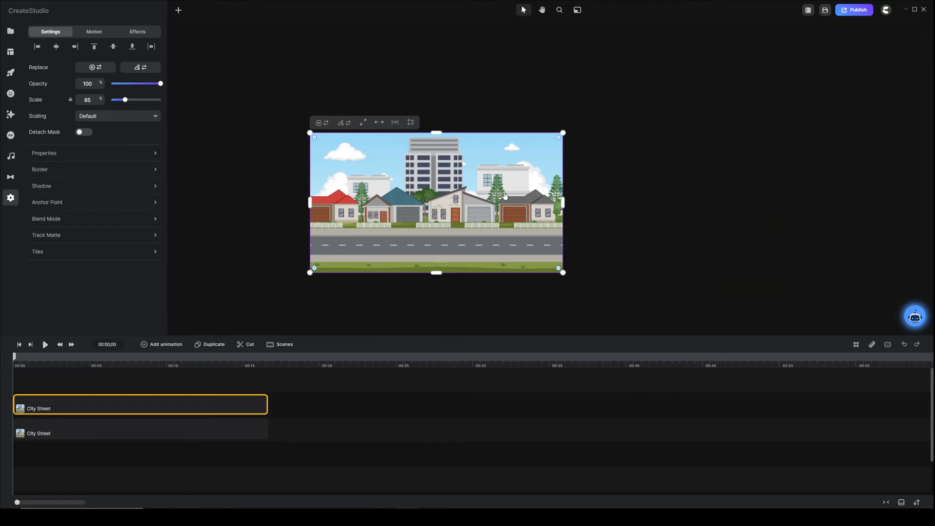
{"action": "left_click_drag", "start_coordinate": [487, 189], "coordinate": [254, 180]}
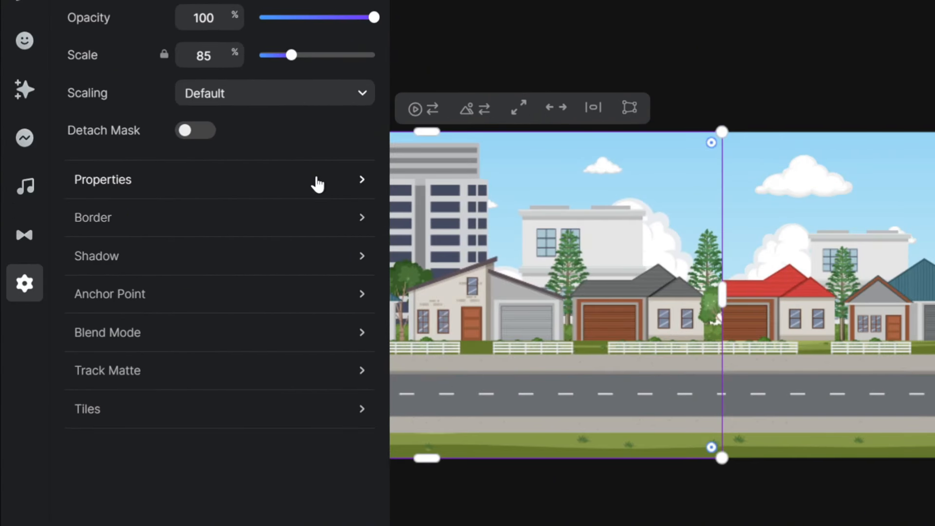
Flip the left City Street copy horizontally so it mirrors the original.
{"action": "left_click", "coordinate": [317, 183]}
{"action": "left_click", "coordinate": [495, 168]}
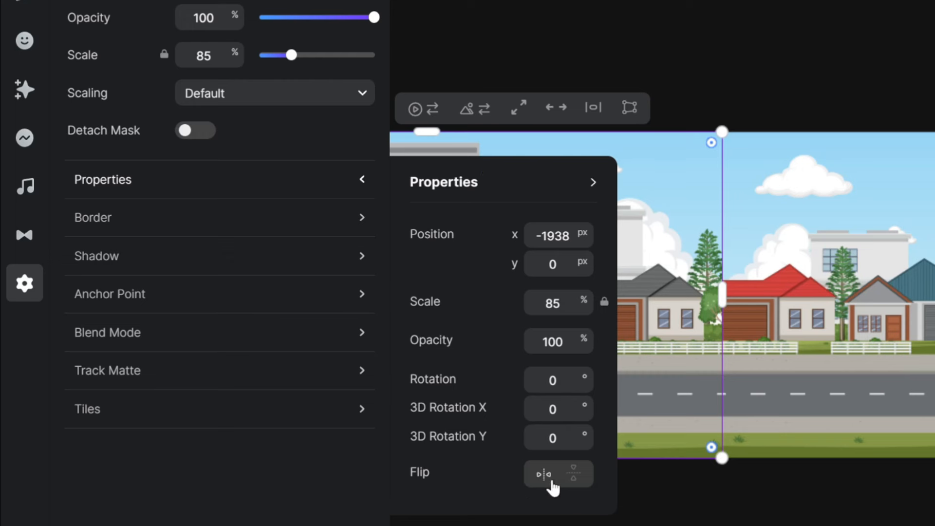
{"action": "left_click", "coordinate": [527, 483]}
{"action": "left_click", "coordinate": [543, 475]}
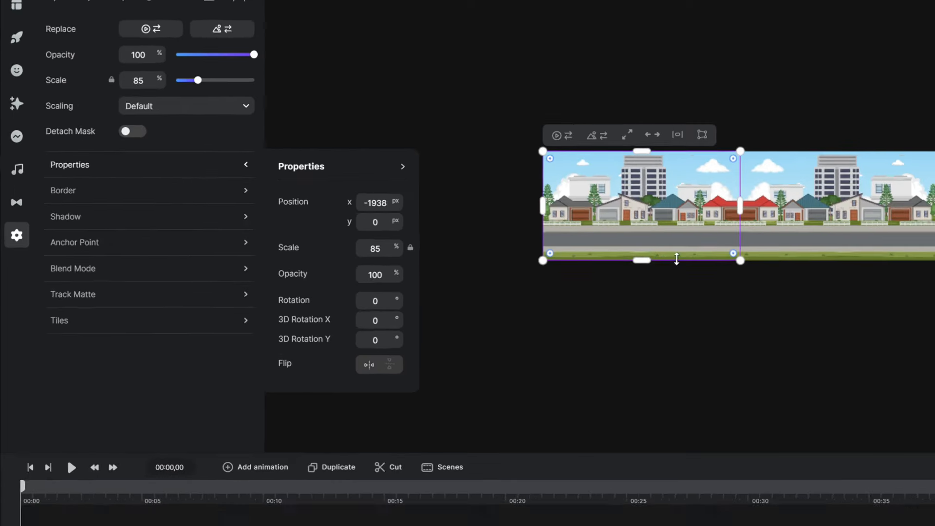
Nudge the mirrored left copy against the original street to close the thin seam at the red-roofed house.
{"action": "scroll", "coordinate": [494, 170], "scroll_direction": "up", "scroll_amount": 3}
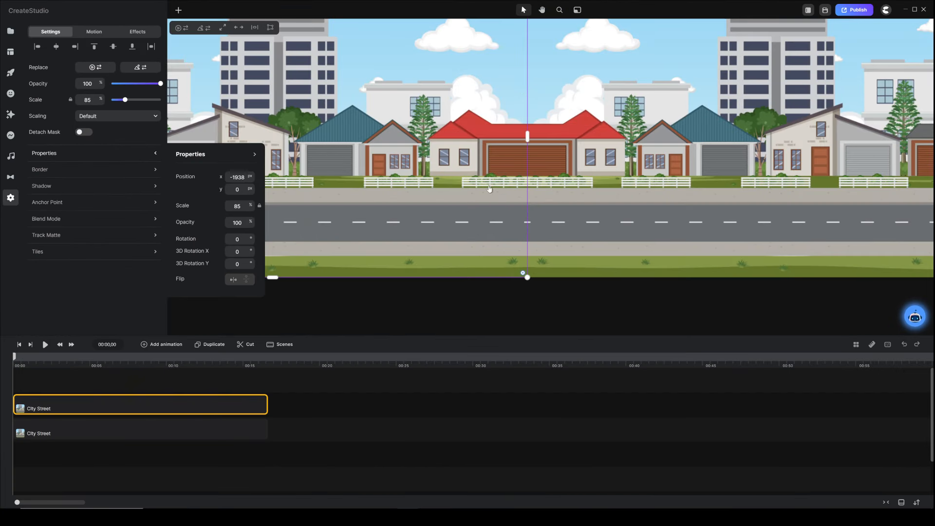
{"action": "left_click", "coordinate": [484, 305]}
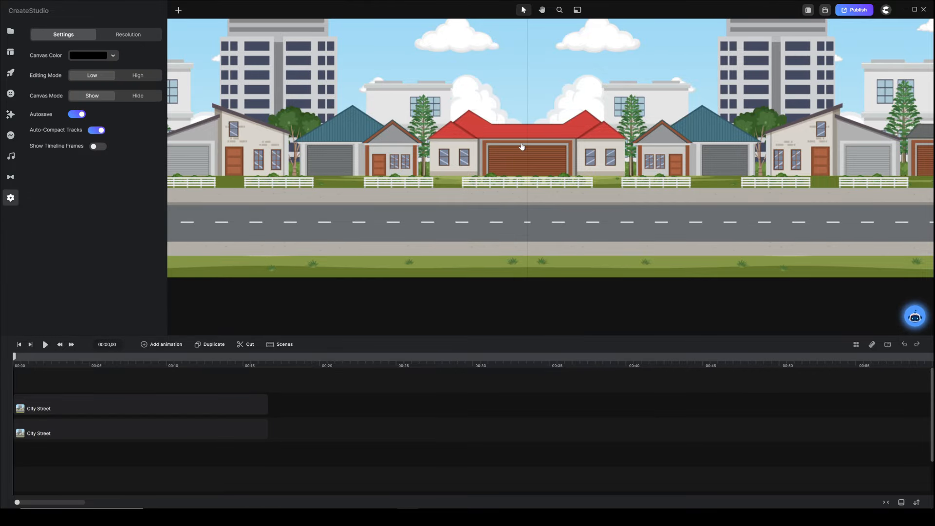
{"action": "scroll", "coordinate": [522, 146], "scroll_direction": "up", "scroll_amount": 3}
{"action": "left_click", "coordinate": [503, 185]}
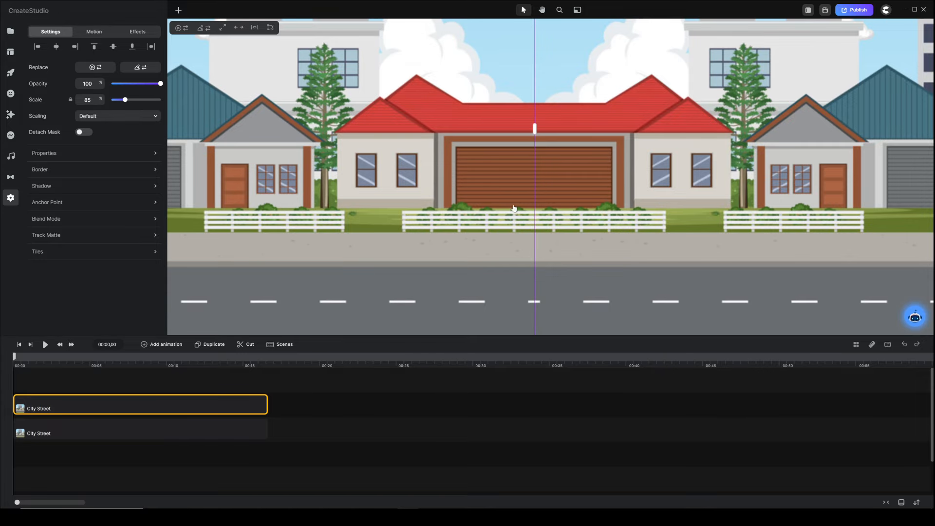
{"action": "left_click", "coordinate": [398, 384]}
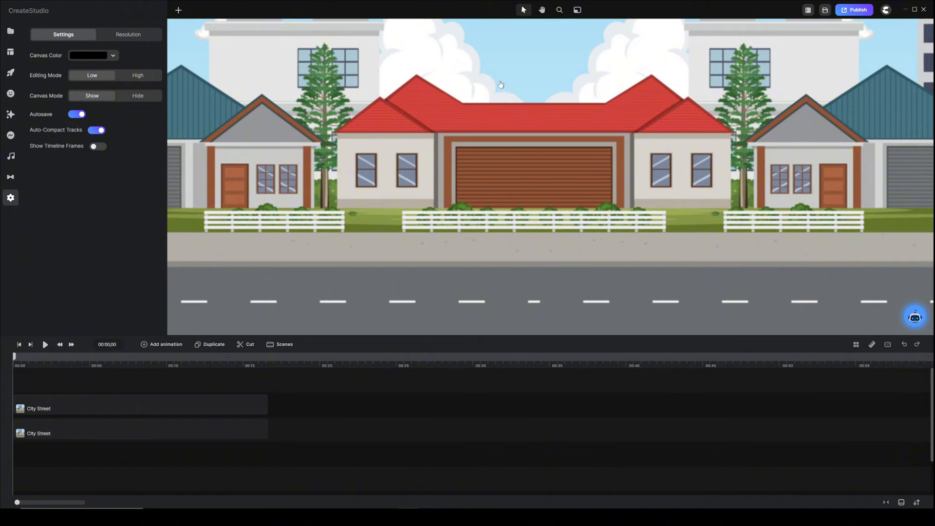
Duplicate the original City Street layer and place the copy flush against its right edge, at about X 1975 px.
{"action": "scroll", "coordinate": [482, 120], "scroll_direction": "down", "scroll_amount": 2}
{"action": "scroll", "coordinate": [480, 163], "scroll_direction": "down", "scroll_amount": 2}
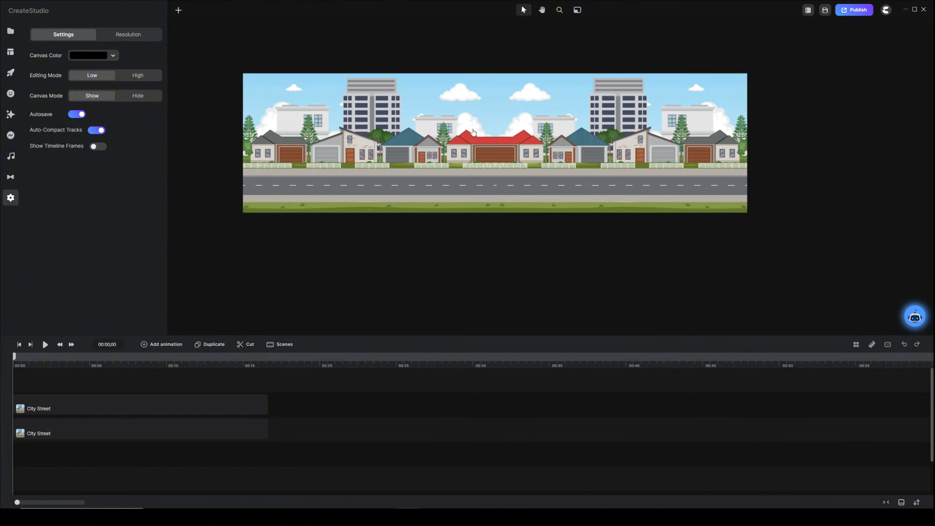
{"action": "left_click", "coordinate": [690, 137]}
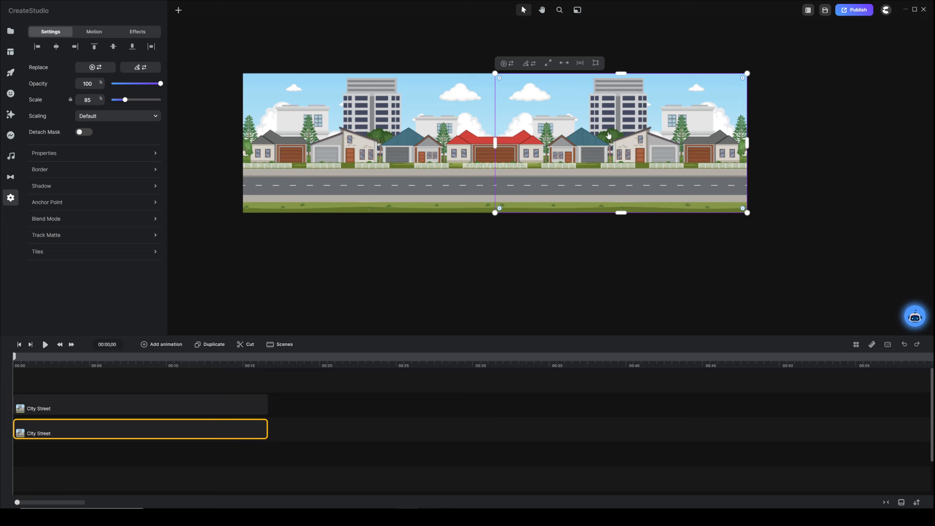
{"action": "key", "text": "ctrl+d"}
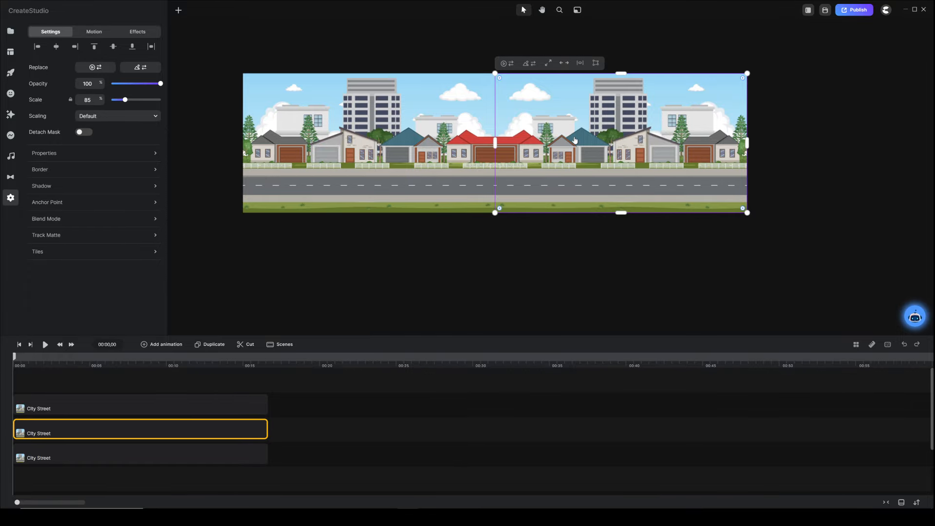
{"action": "left_click_drag", "start_coordinate": [560, 140], "coordinate": [810, 133]}
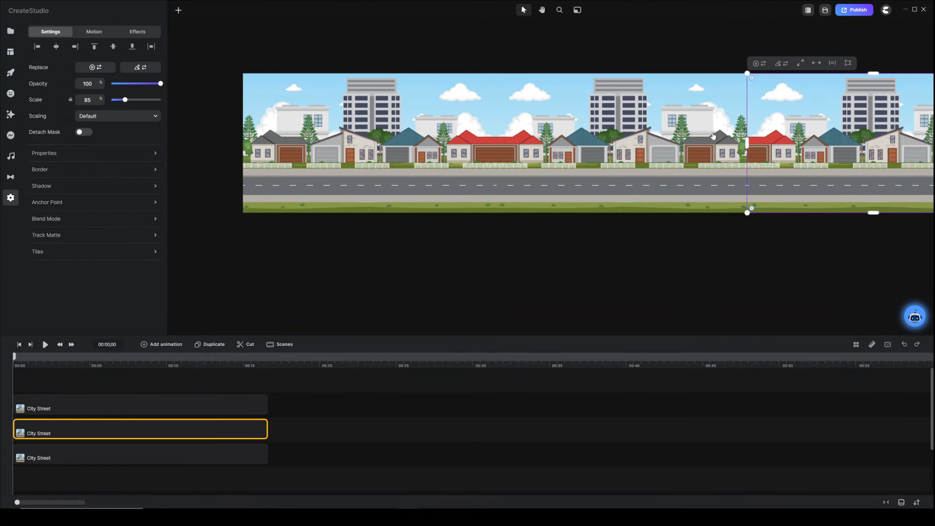
Flip the new right-hand City Street copy horizontally.
{"action": "scroll", "coordinate": [816, 151], "scroll_direction": "up", "scroll_amount": 3}
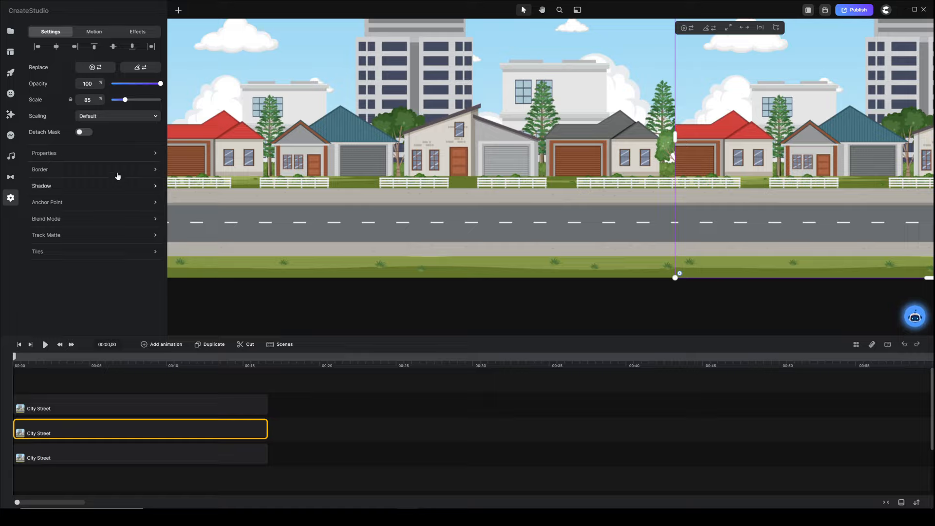
{"action": "left_click", "coordinate": [117, 155]}
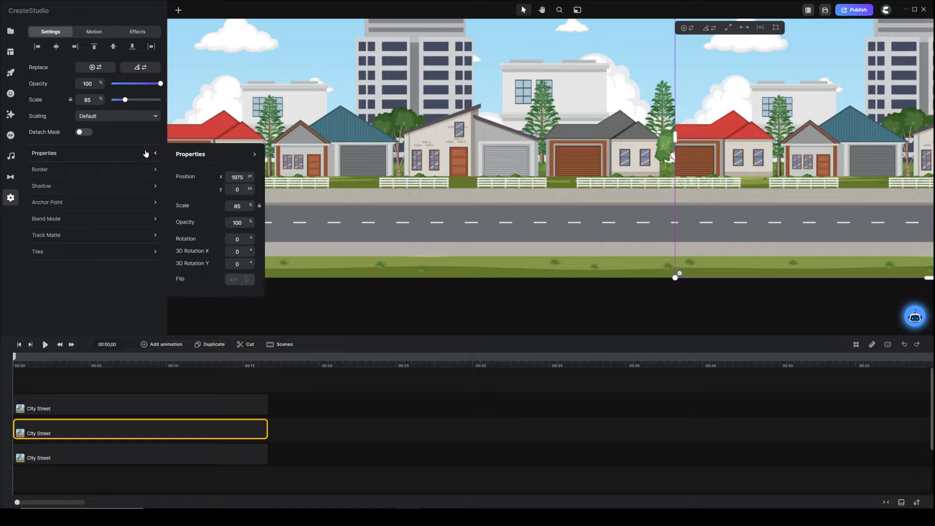
{"action": "left_click", "coordinate": [232, 281]}
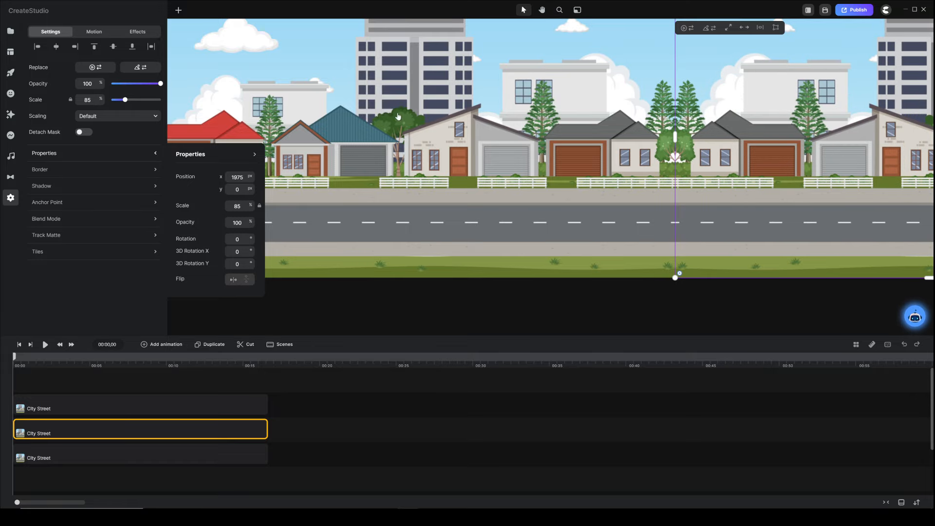
Nudge the flipped right-hand copy slightly left to tighten the seam at the mirrored trees.
{"action": "scroll", "coordinate": [329, 106], "scroll_direction": "down", "scroll_amount": 2}
{"action": "scroll", "coordinate": [614, 120], "scroll_direction": "up", "scroll_amount": 2}
{"action": "scroll", "coordinate": [433, 132], "scroll_direction": "down", "scroll_amount": 1}
{"action": "scroll", "coordinate": [418, 133], "scroll_direction": "up", "scroll_amount": 1}
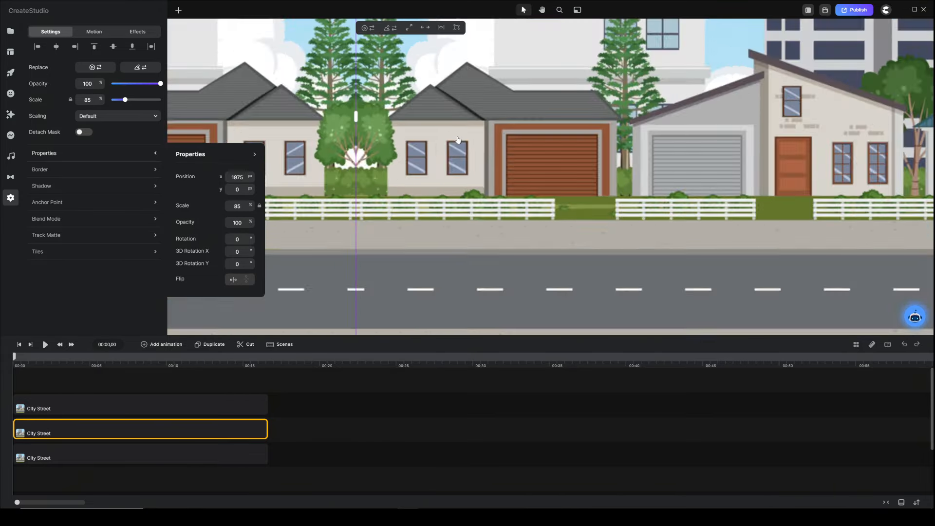
{"action": "scroll", "coordinate": [456, 136], "scroll_direction": "down", "scroll_amount": 1}
{"action": "scroll", "coordinate": [382, 129], "scroll_direction": "up", "scroll_amount": 1}
{"action": "left_click", "coordinate": [460, 392]}
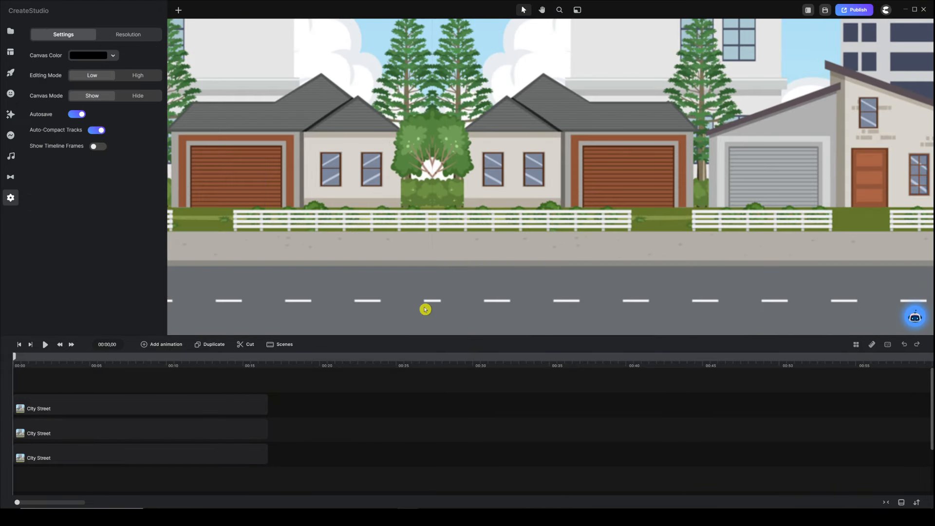
{"action": "left_click", "coordinate": [490, 156]}
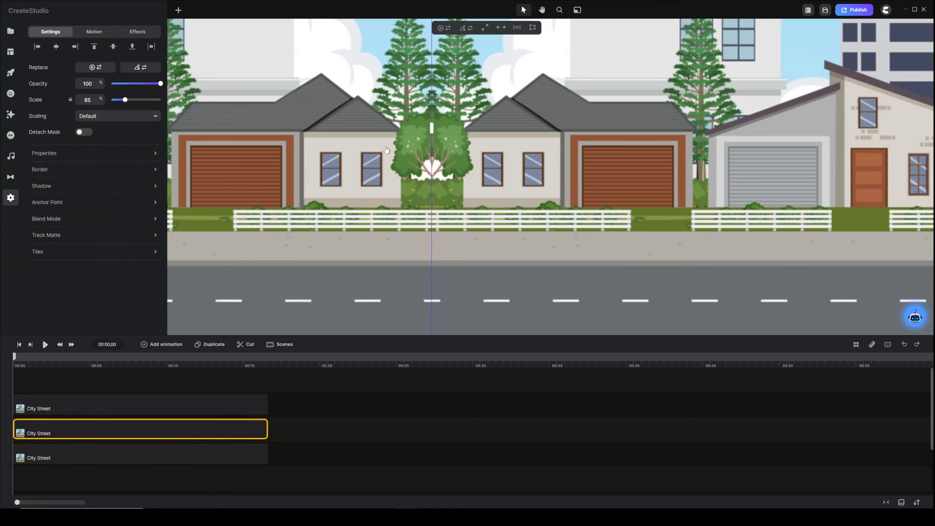
{"action": "left_click", "coordinate": [370, 386]}
Duplicate the flipped right-hand copy and place the new one flush against its right edge, at about X 3930 px.
{"action": "scroll", "coordinate": [479, 164], "scroll_direction": "down", "scroll_amount": 5}
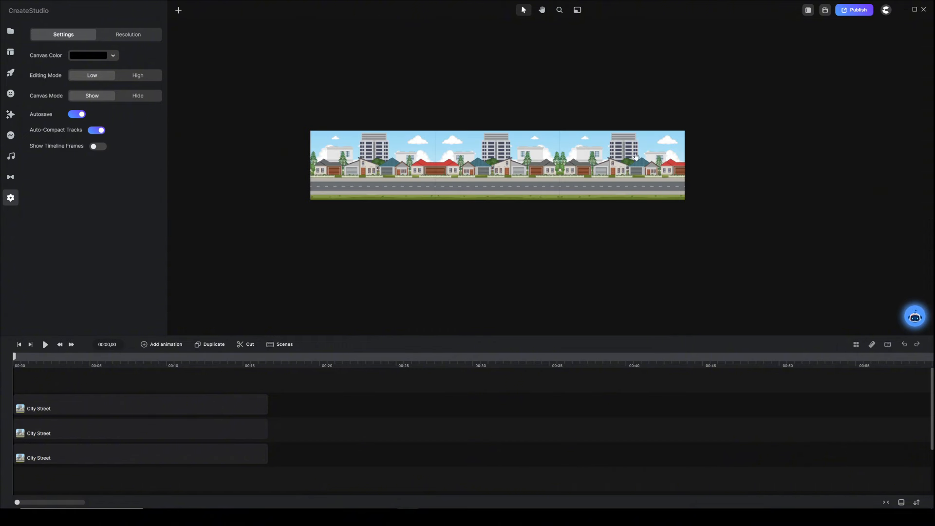
{"action": "left_click", "coordinate": [653, 160]}
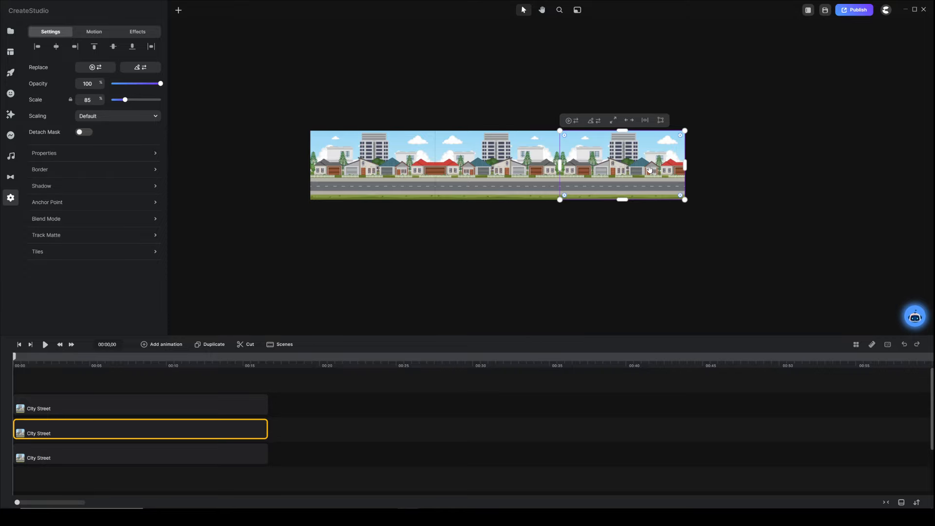
{"action": "key", "text": "ctrl+d"}
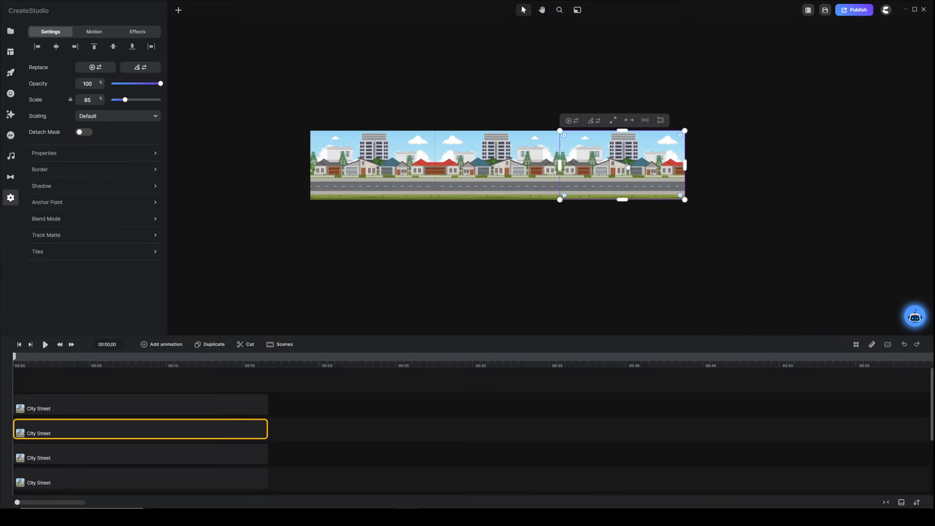
{"action": "left_click_drag", "start_coordinate": [626, 165], "coordinate": [752, 161]}
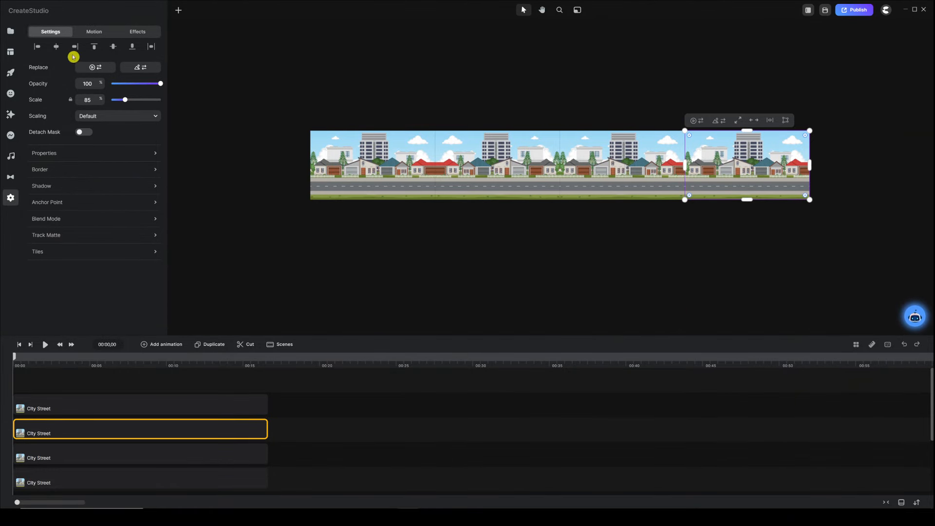
Flip the rightmost street copy horizontally and nudge it left to X 3928 px to close the seam.
{"action": "left_click", "coordinate": [123, 153]}
{"action": "left_click", "coordinate": [234, 279]}
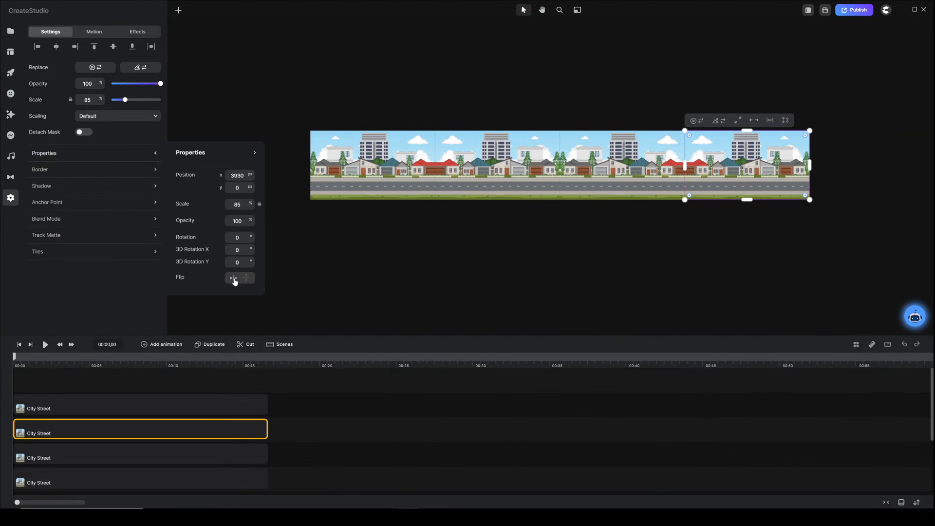
{"action": "scroll", "coordinate": [773, 155], "scroll_direction": "up", "scroll_amount": 5}
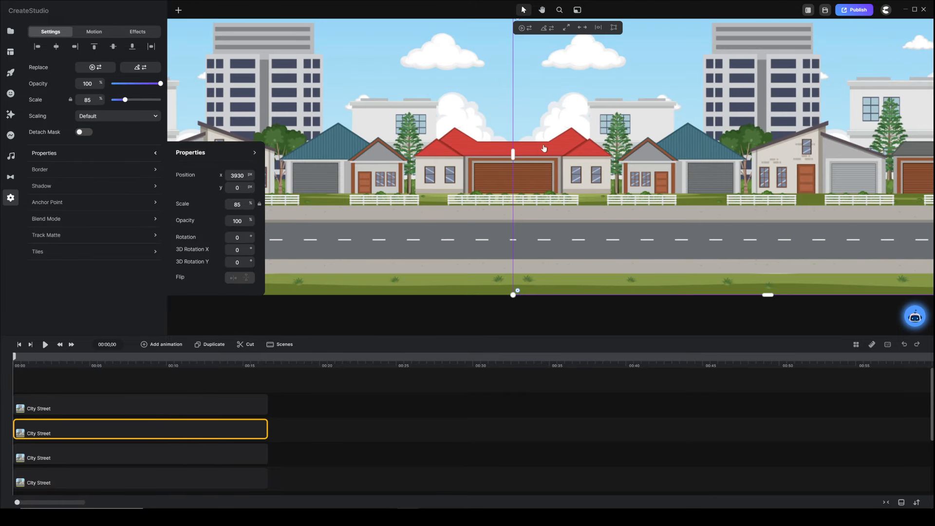
{"action": "key", "text": "Left"}
{"action": "key", "text": "Left"}
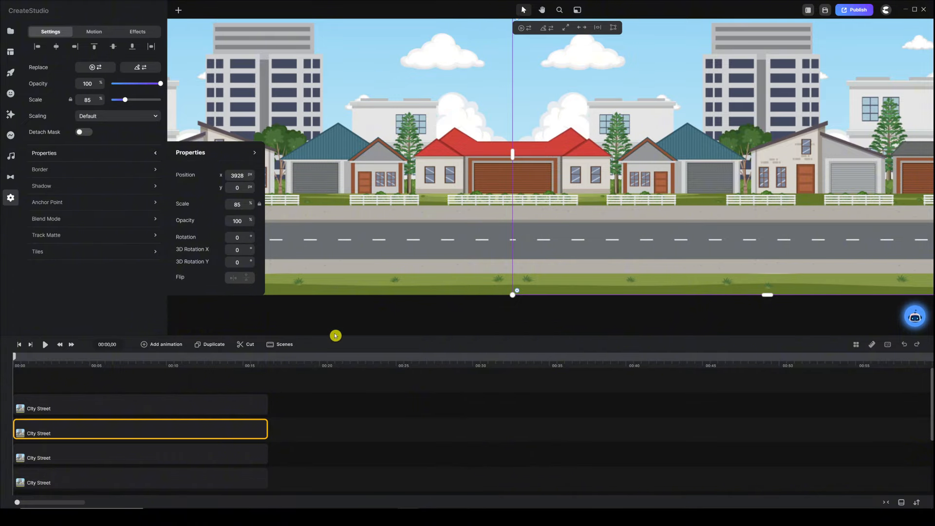
{"action": "left_click", "coordinate": [351, 385]}
Enlarge the timeline area and set Canvas Mode to Hide.
{"action": "scroll", "coordinate": [557, 139], "scroll_direction": "down", "scroll_amount": 1}
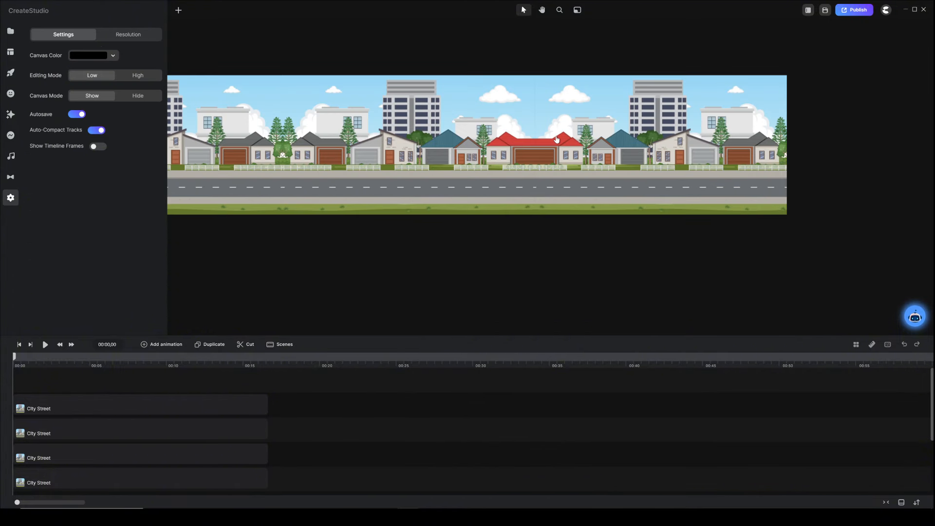
{"action": "scroll", "coordinate": [552, 138], "scroll_direction": "up", "scroll_amount": 1}
{"action": "left_click_drag", "start_coordinate": [433, 336], "coordinate": [440, 267]}
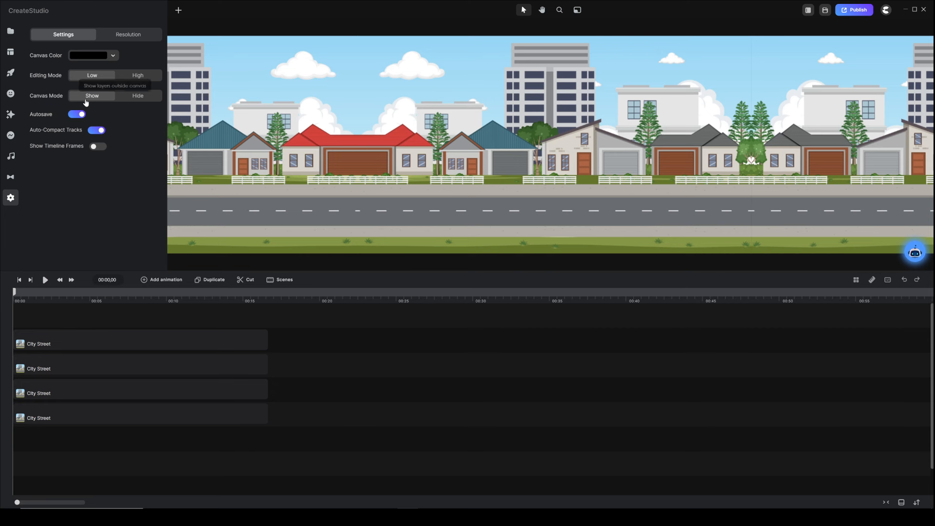
{"action": "left_click", "coordinate": [136, 100]}
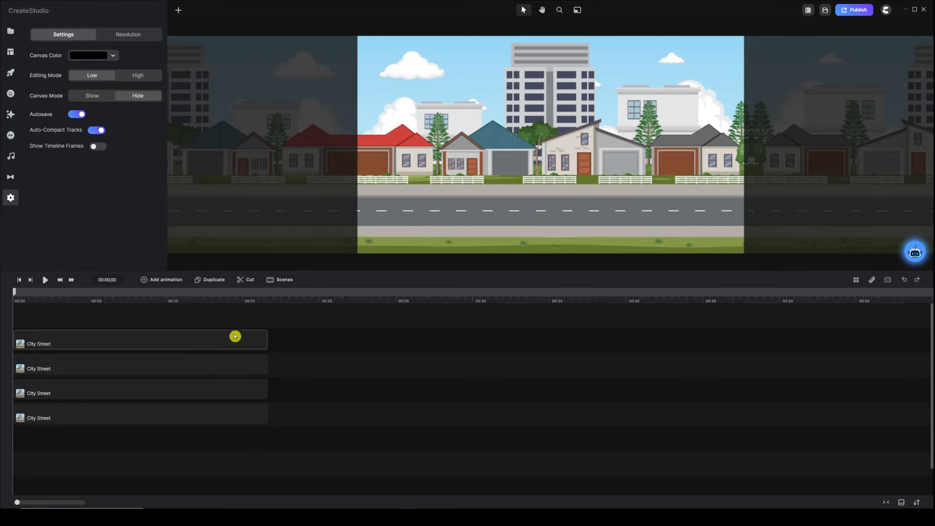
Extend all four City Street layers together to just past 00:20 on the timeline and group them.
{"action": "left_click_drag", "start_coordinate": [246, 318], "coordinate": [167, 455]}
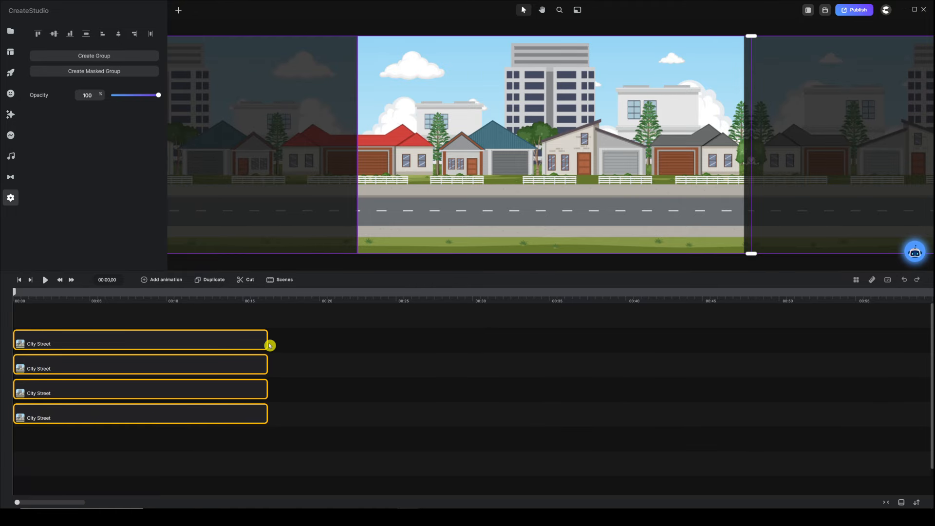
{"action": "left_click_drag", "start_coordinate": [265, 339], "coordinate": [197, 452]}
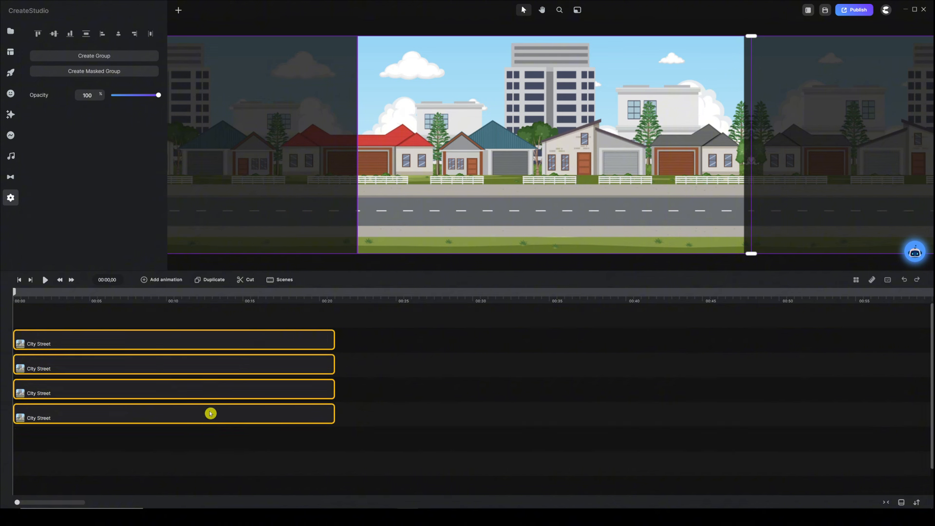
{"action": "right_click", "coordinate": [228, 416]}
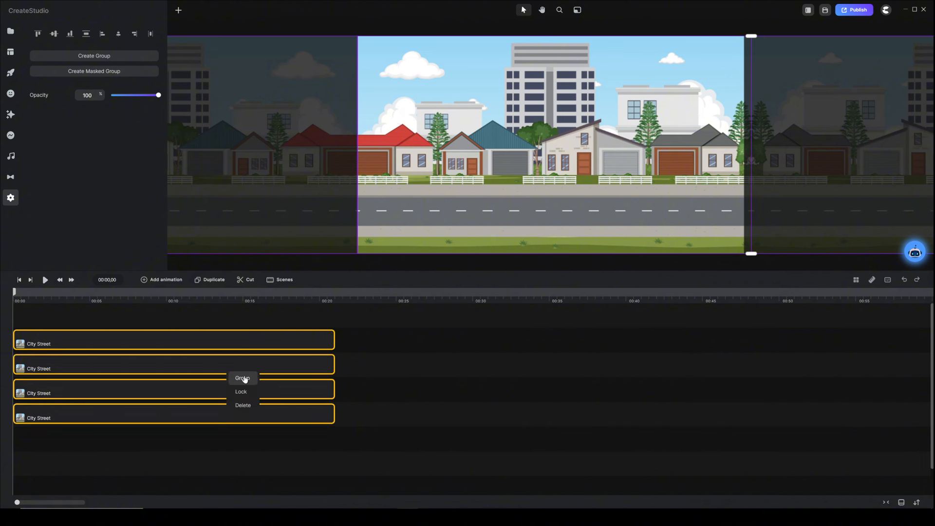
{"action": "left_click", "coordinate": [244, 379]}
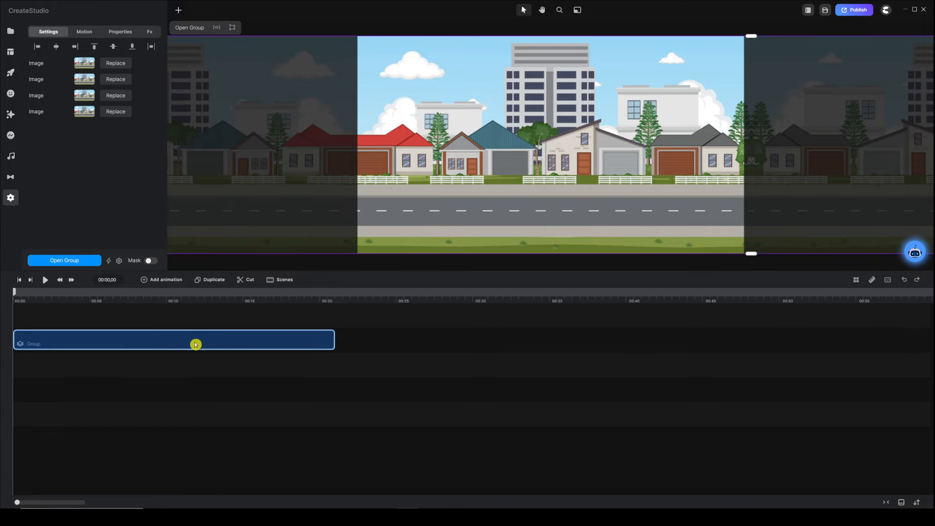
Add an In & Out Linear animation on the Position property to the street group at 00:00.
{"action": "left_click", "coordinate": [169, 281]}
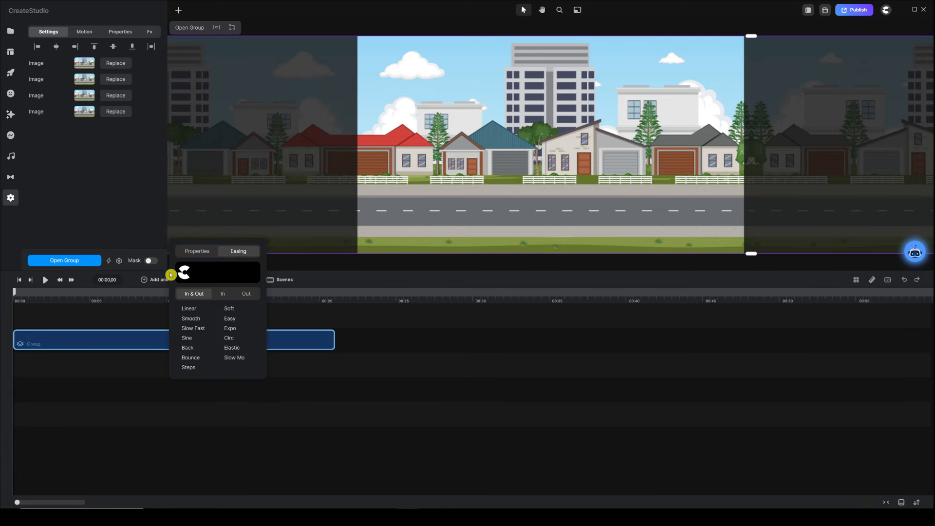
{"action": "left_click", "coordinate": [217, 272]}
{"action": "left_click", "coordinate": [212, 294]}
{"action": "left_click", "coordinate": [188, 309]}
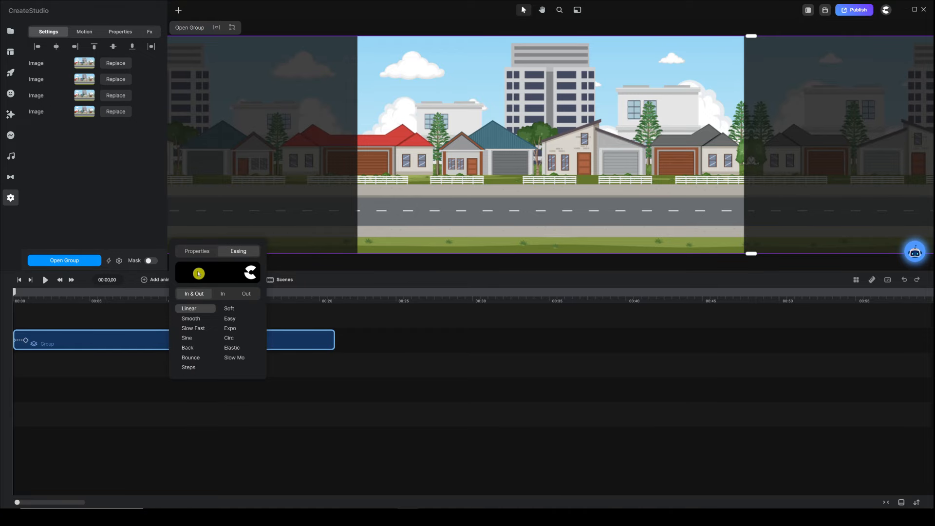
{"action": "left_click", "coordinate": [197, 252]}
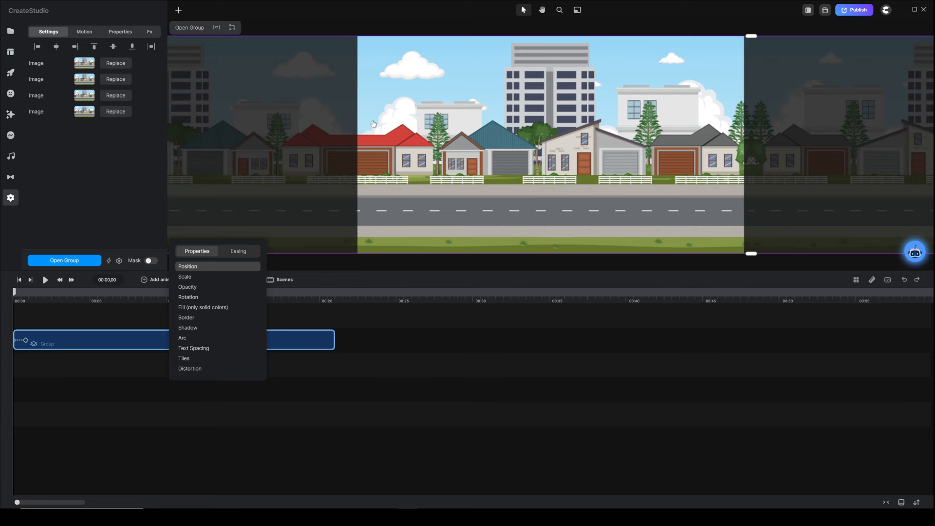
Pan the group from its left edge flush with the canvas's left edge to its right edge flush with the canvas's right, ending at 00:20,08.
{"action": "left_click_drag", "start_coordinate": [277, 115], "coordinate": [466, 122]}
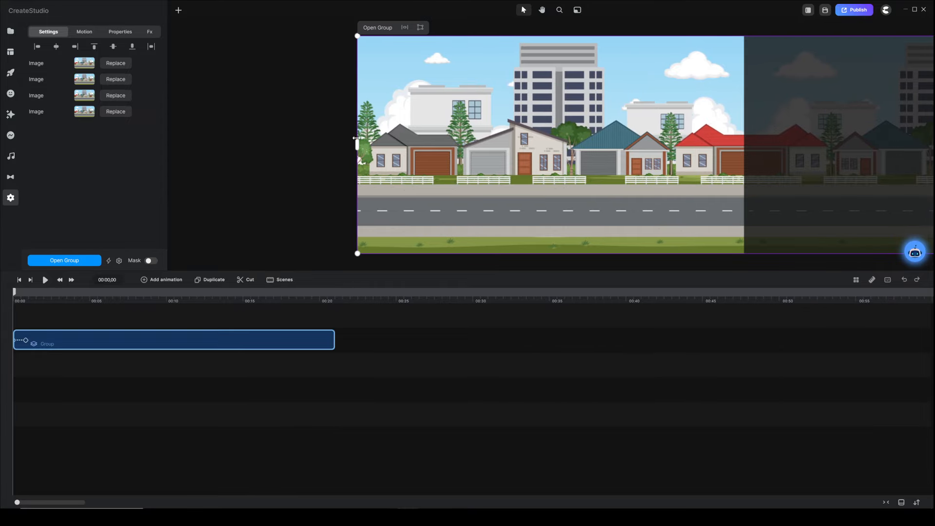
{"action": "left_click", "coordinate": [387, 345]}
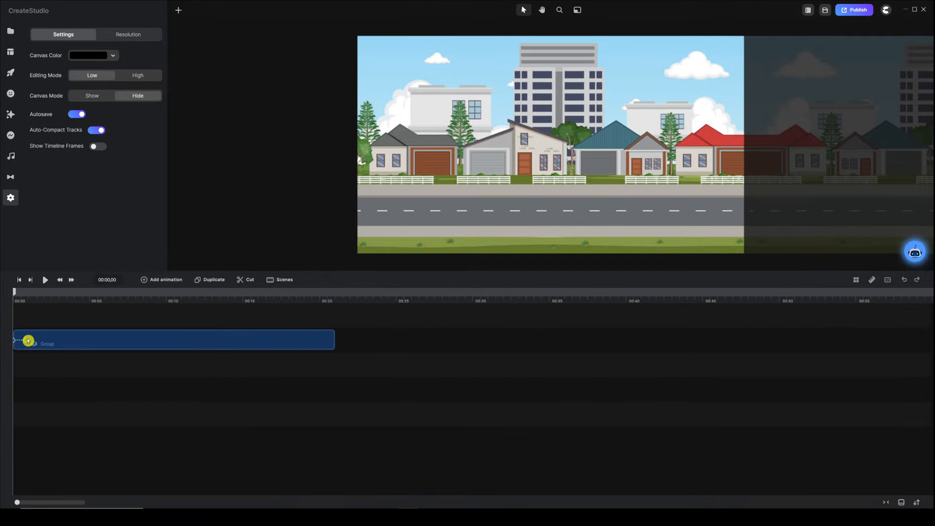
{"action": "left_click_drag", "start_coordinate": [26, 340], "coordinate": [324, 340]}
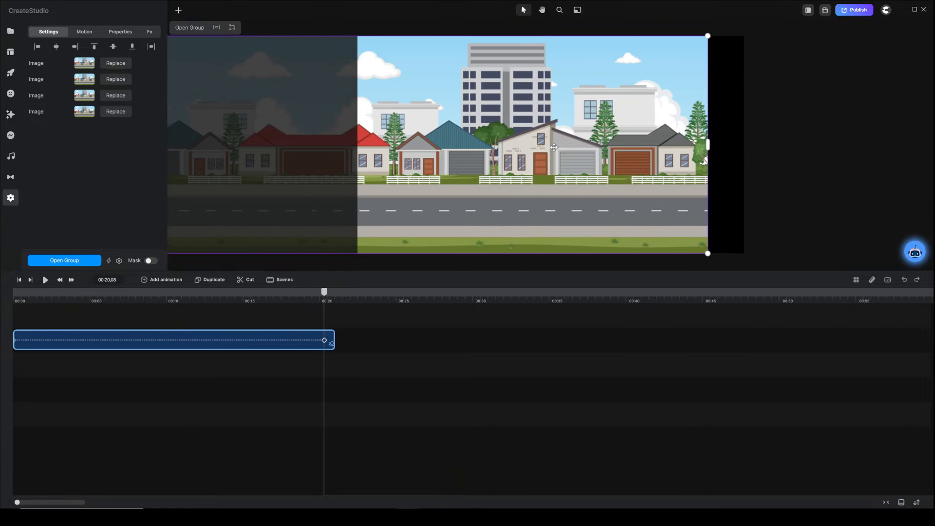
{"action": "left_click_drag", "start_coordinate": [587, 146], "coordinate": [583, 147]}
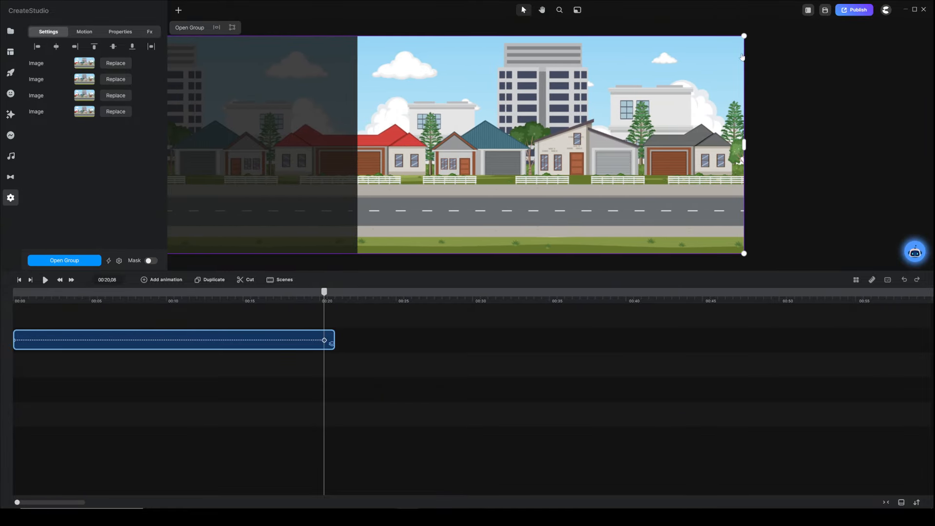
{"action": "left_click", "coordinate": [409, 344]}
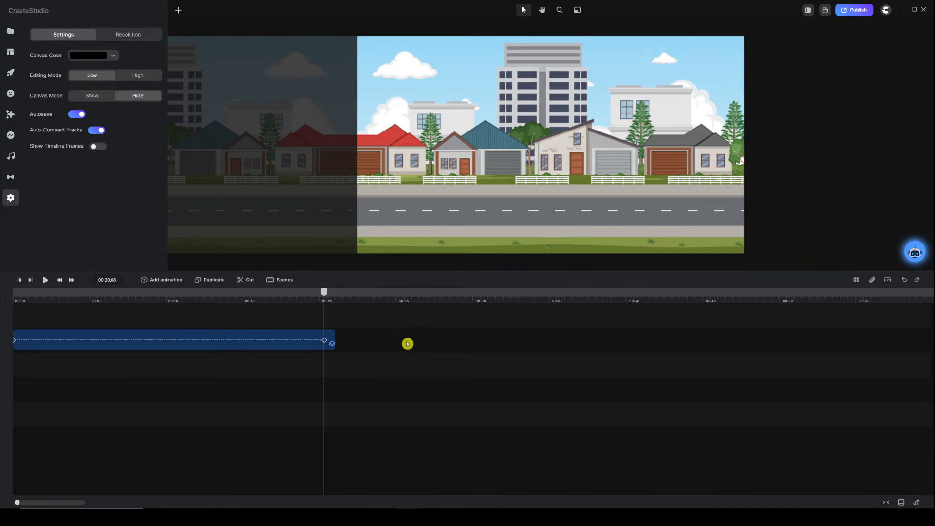
Play back the street animation to check the scrolling, and stop it near the end.
{"action": "key", "text": "space"}
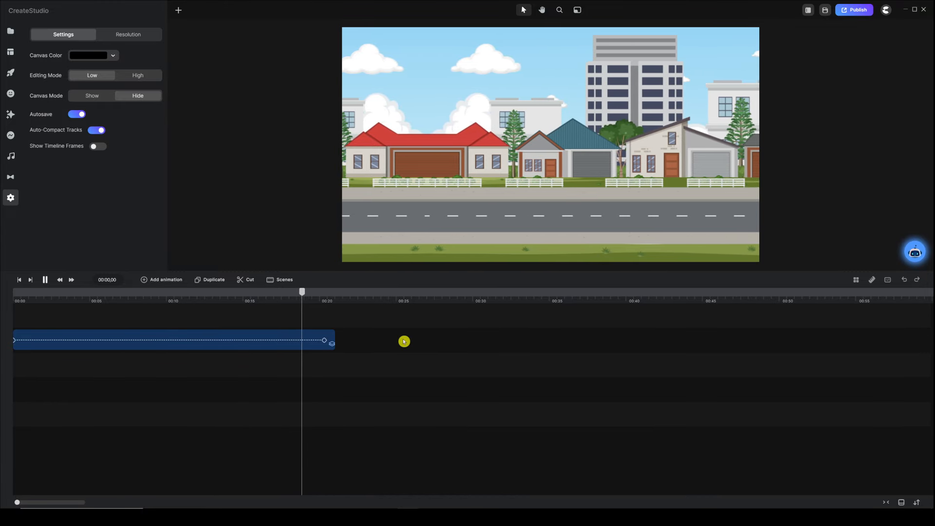
{"action": "key", "text": "space"}
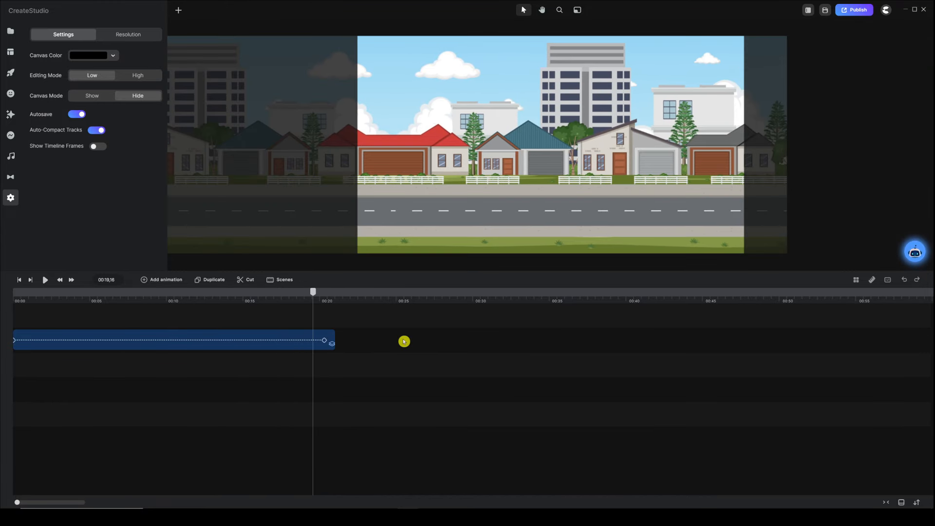